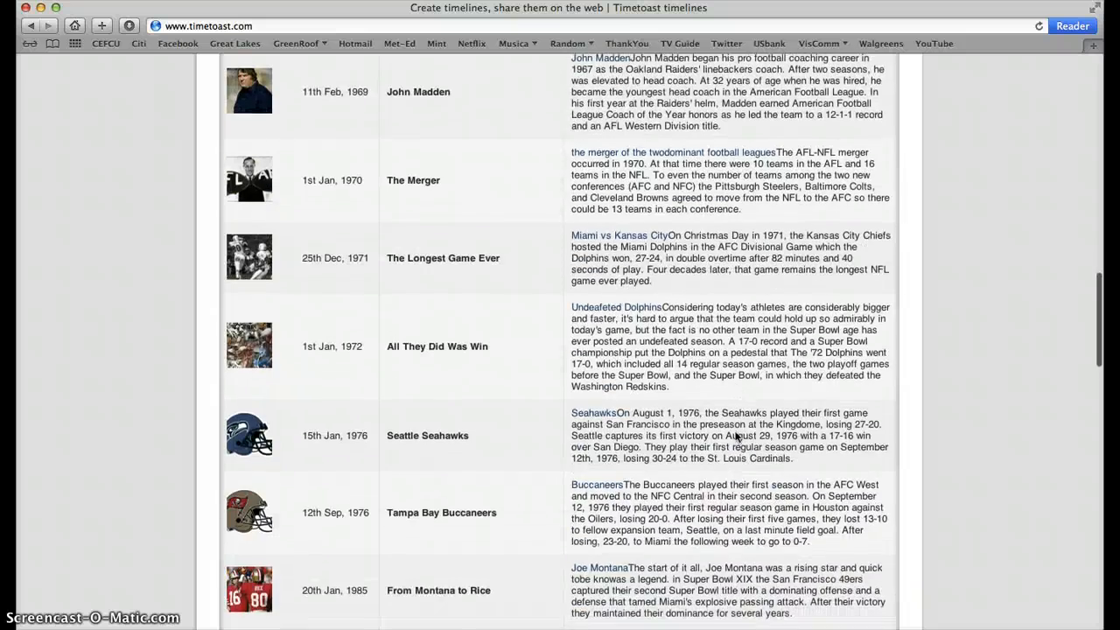
Show the featured NFL's Greatest Moments entries as a graphical timeline and compare its standard, wide and full display sizes.
scroll(735, 435, "up", 20)
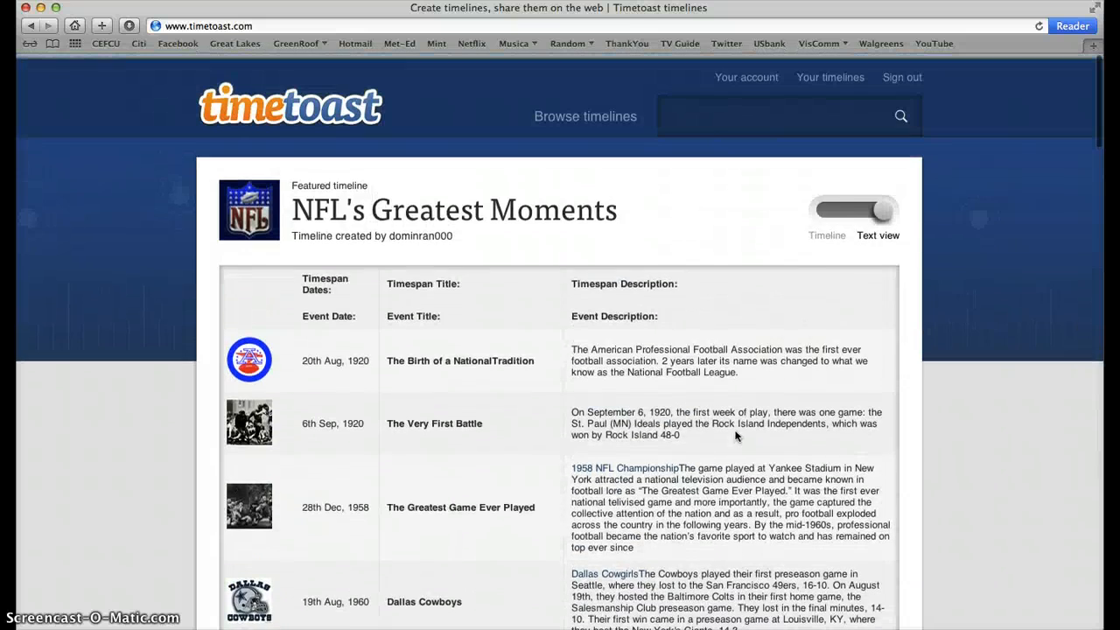
left_click(827, 216)
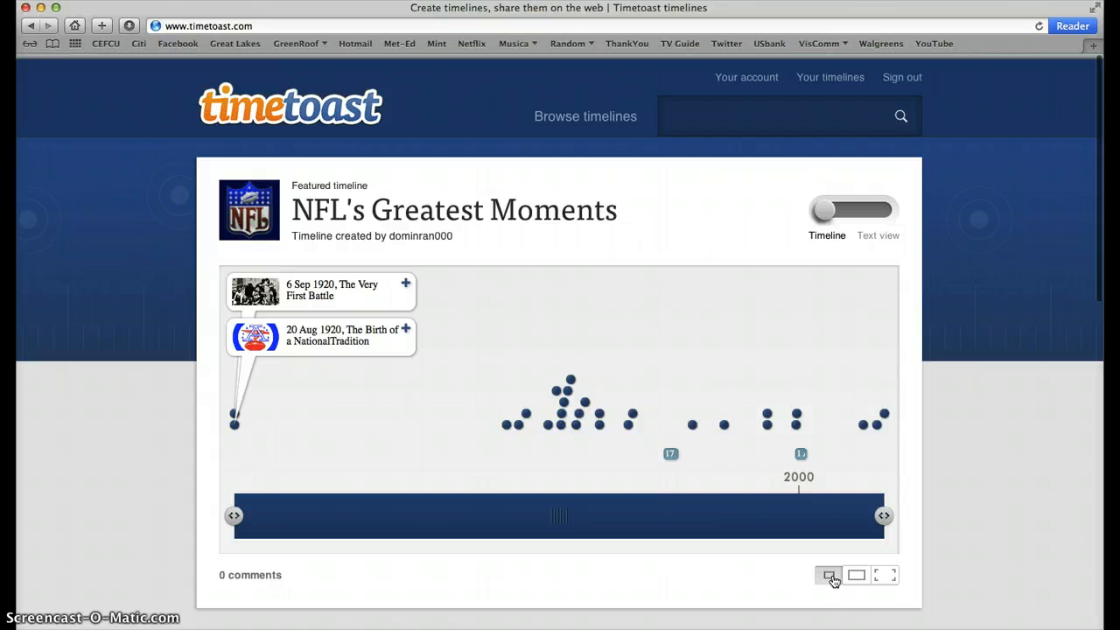
left_click(854, 577)
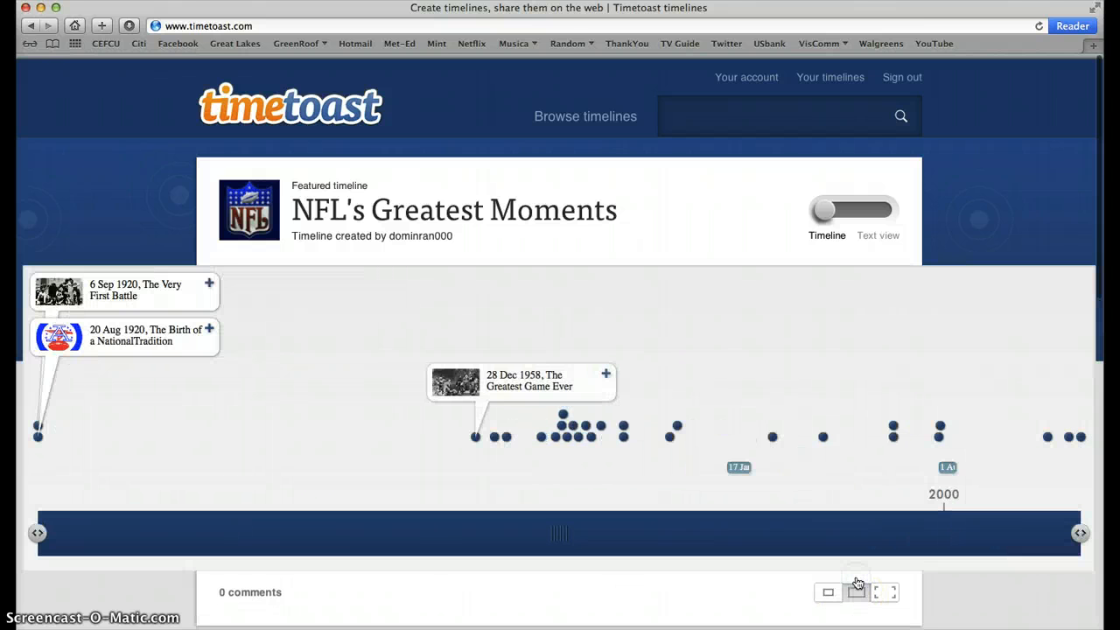
left_click(883, 593)
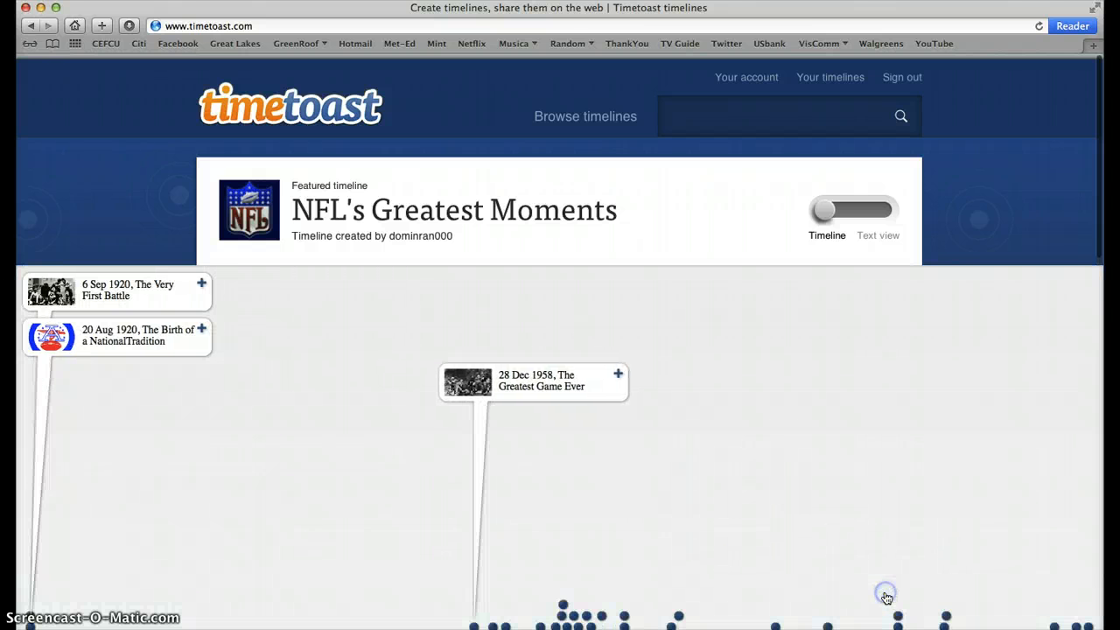
left_click(854, 462)
scroll(854, 462, "down", 10)
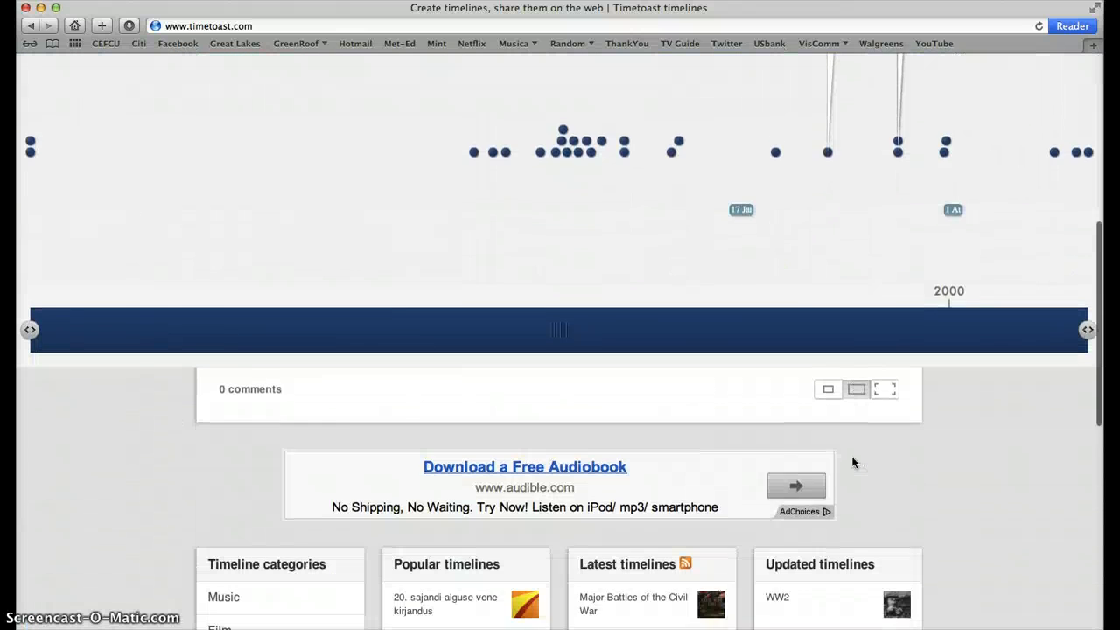
scroll(853, 457, "up", 3)
scroll(852, 457, "down", 2)
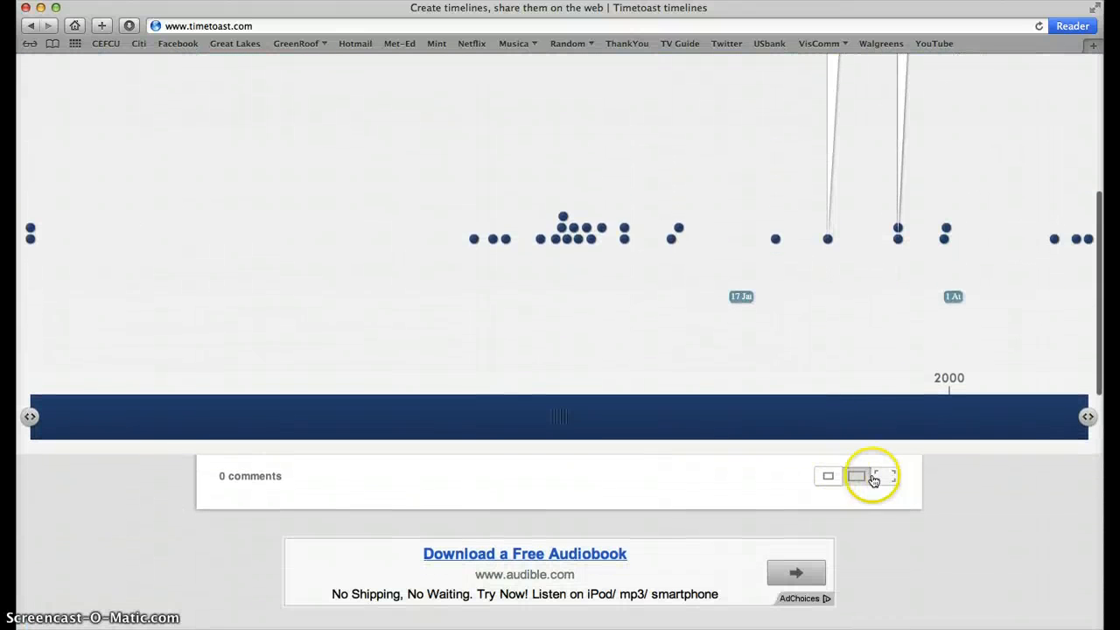
left_click(829, 477)
scroll(965, 407, "up", 9)
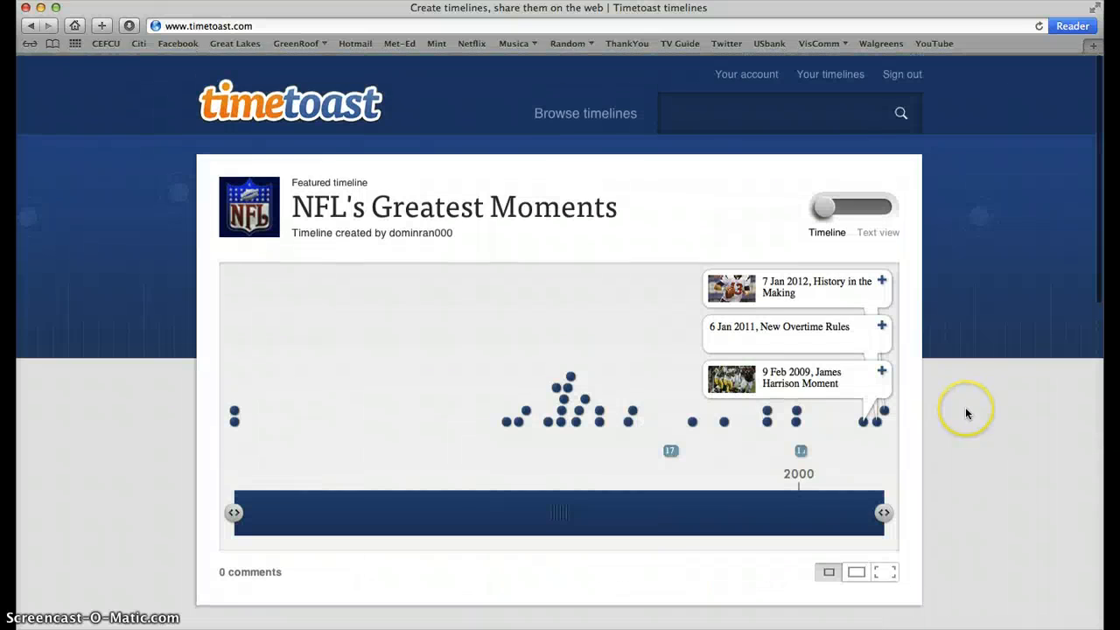
Open the This is My Life timeline for editing from the account's own timelines.
left_click(831, 85)
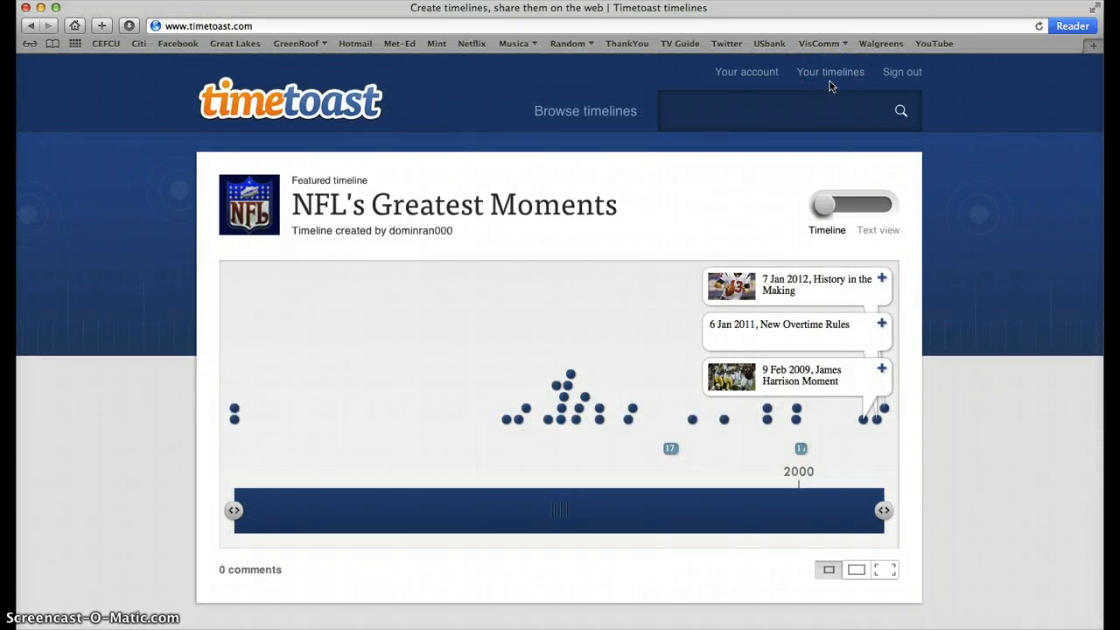
left_click(833, 78)
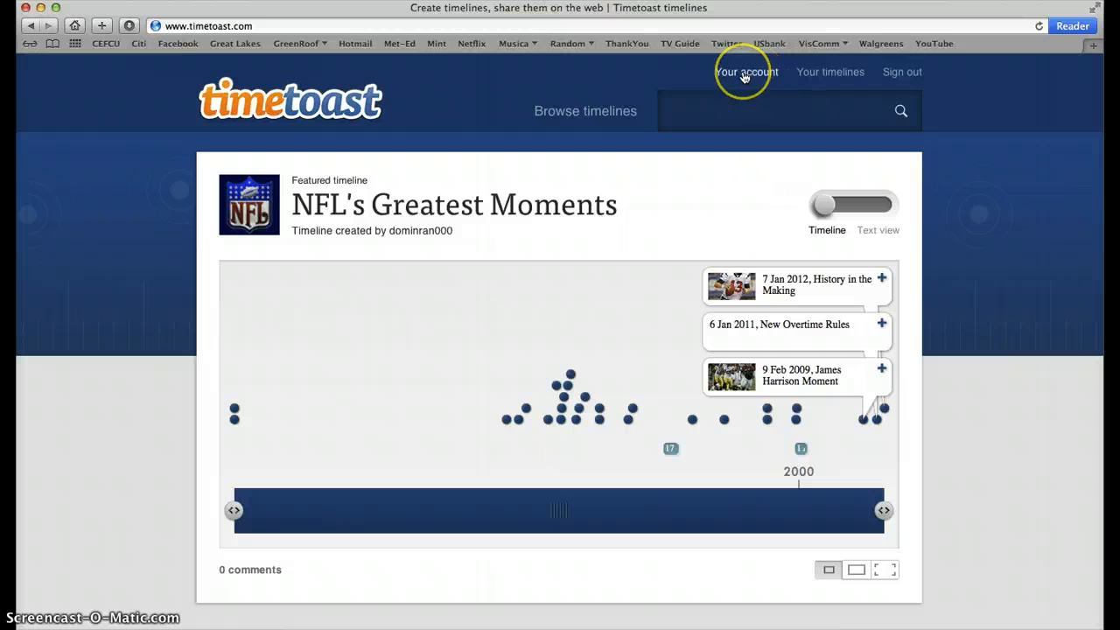
left_click(833, 75)
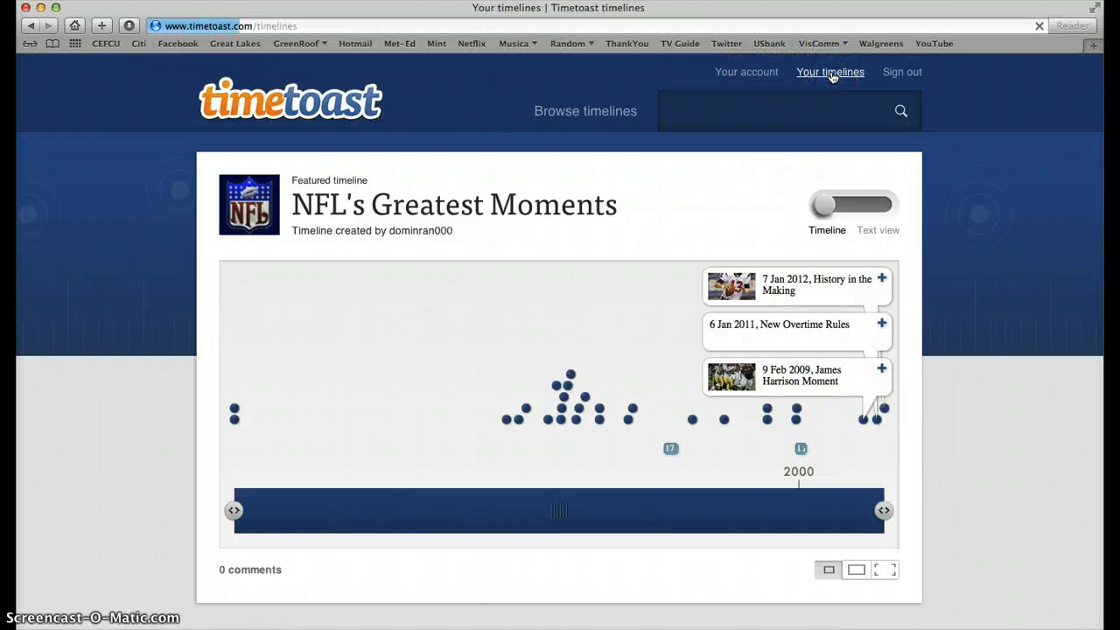
scroll(617, 320, "down", 3)
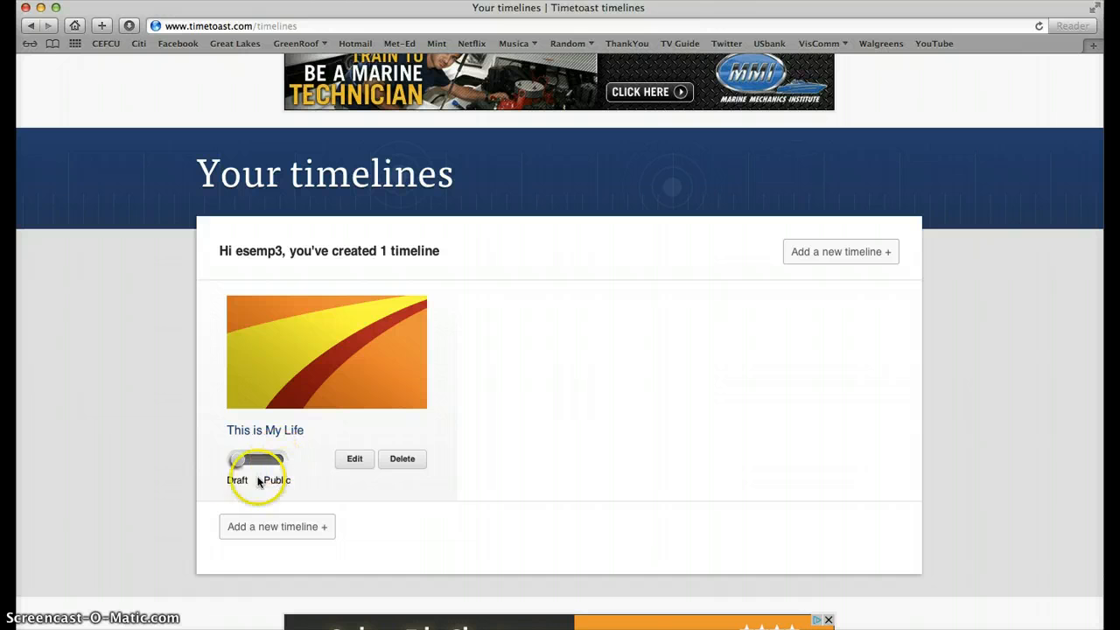
left_click(357, 462)
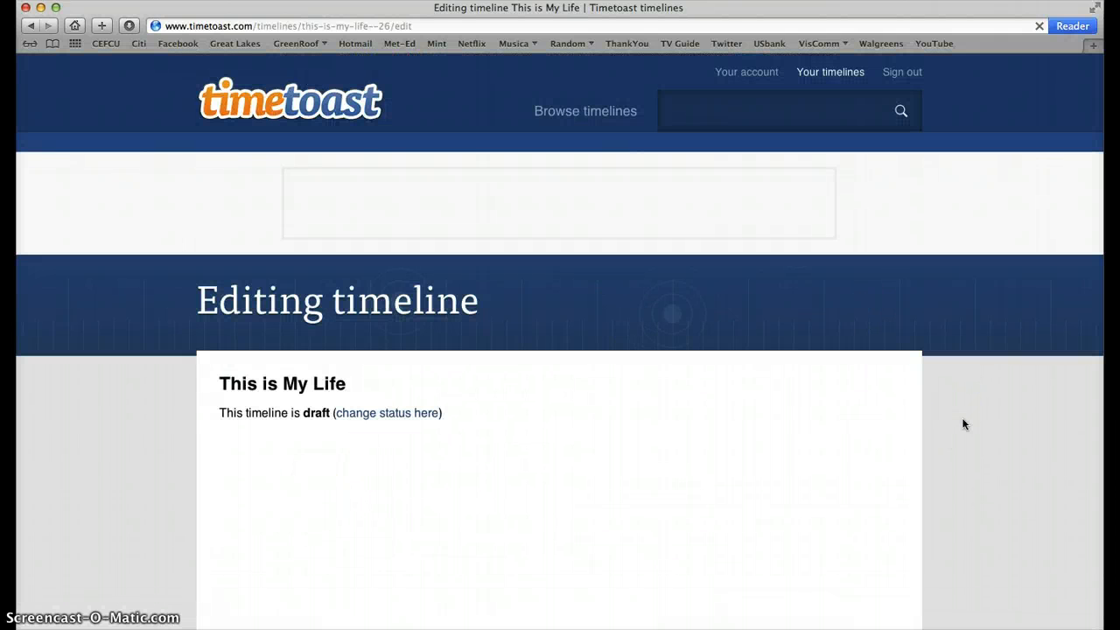
scroll(962, 424, "down", 5)
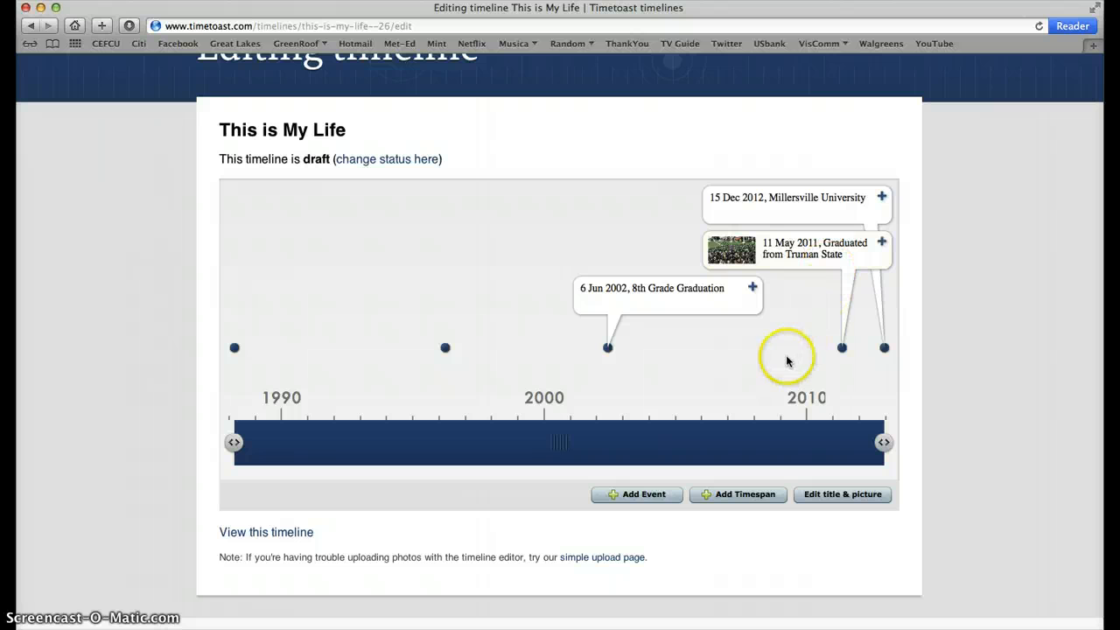
Start a new event titled "Farm Aid concert" and date it 3 Oct 2012.
left_click(638, 497)
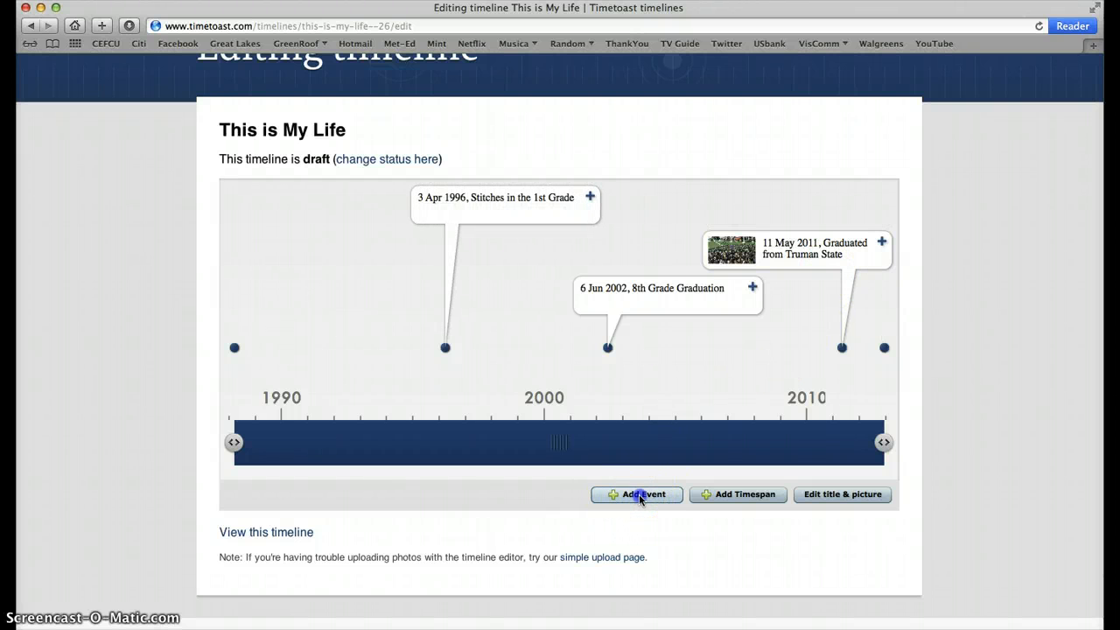
left_click(578, 293)
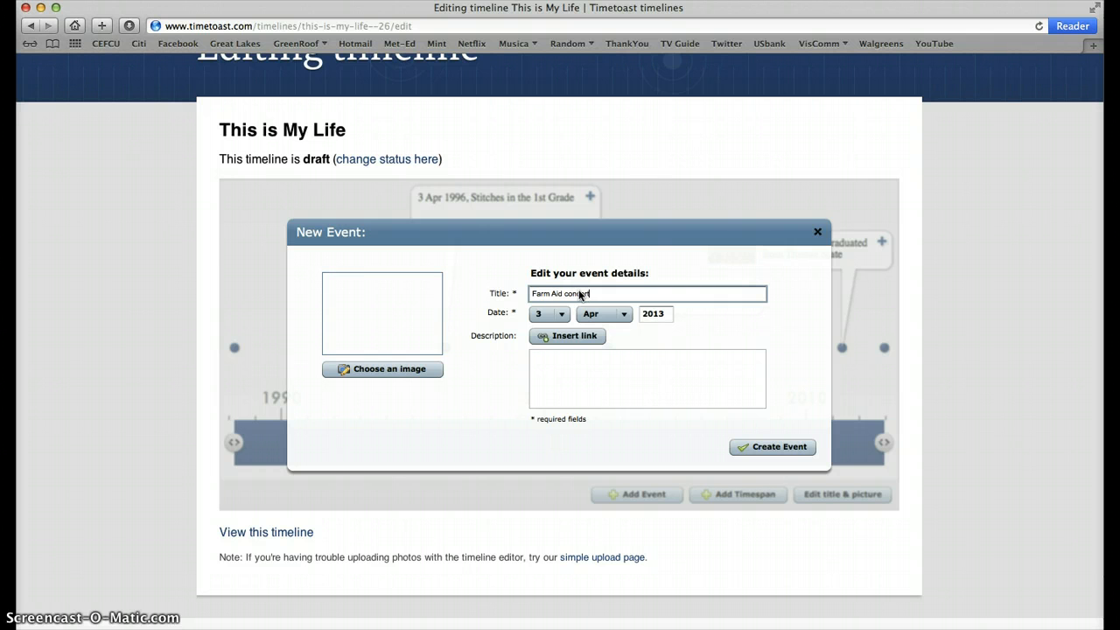
double_click(658, 316)
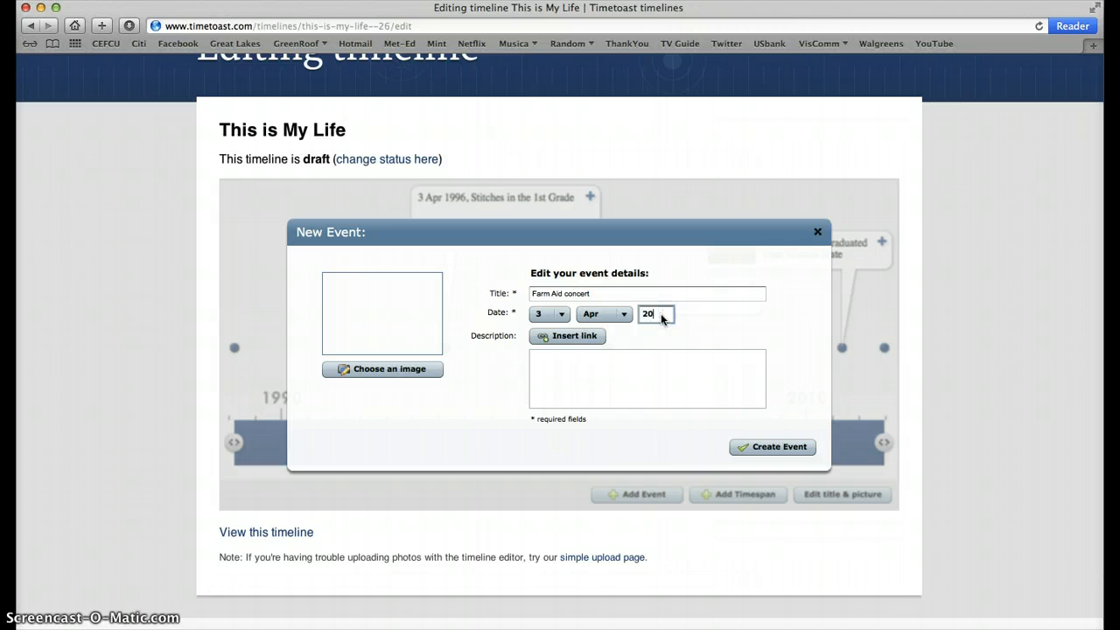
type("2012")
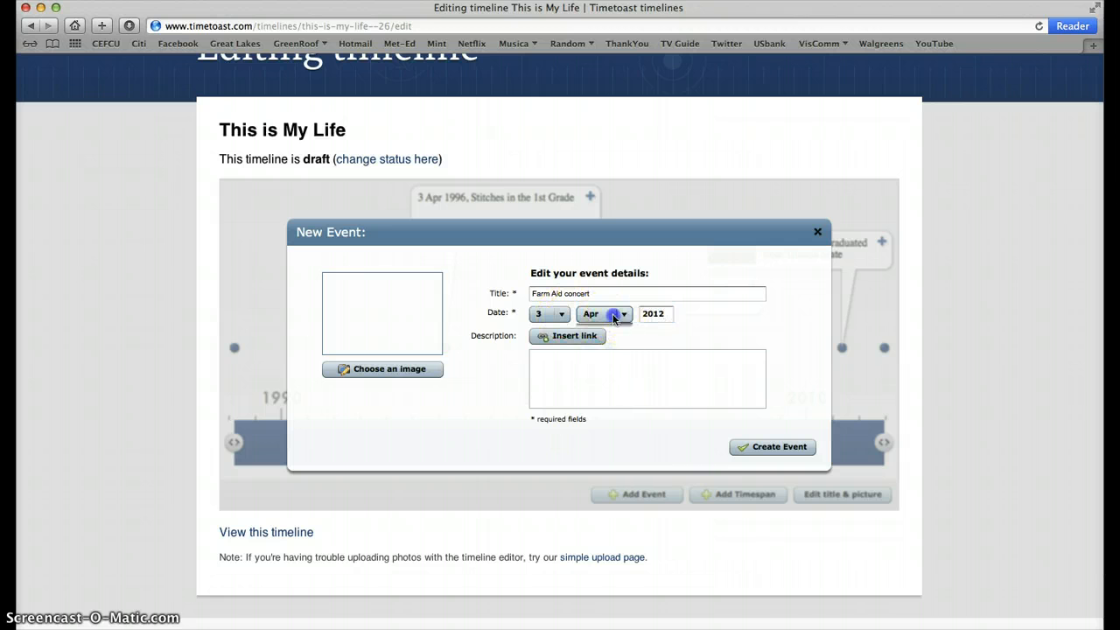
left_click(608, 313)
left_click(626, 391)
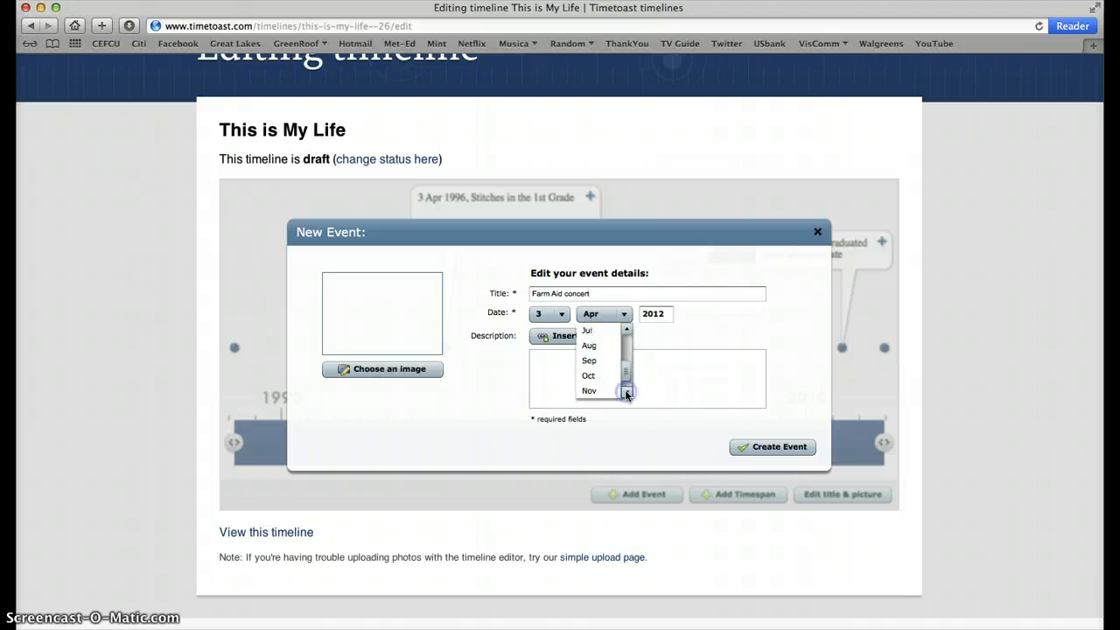
left_click(606, 376)
Describe the event with the text "I went to the Farm Aid concert. It was awesome.".
left_click(567, 383)
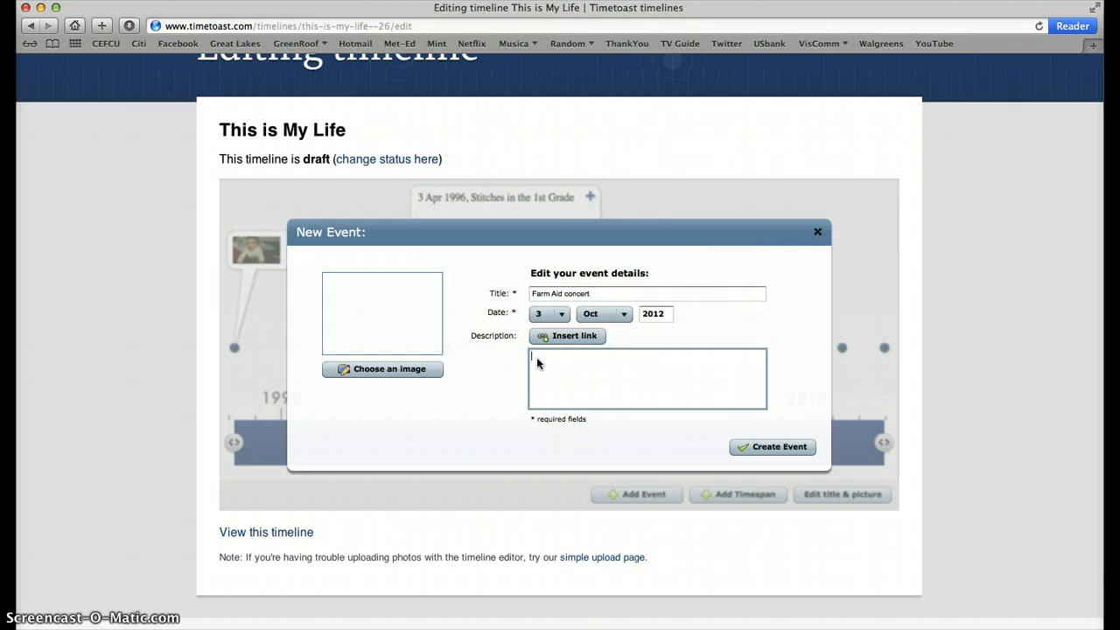
left_click(560, 364)
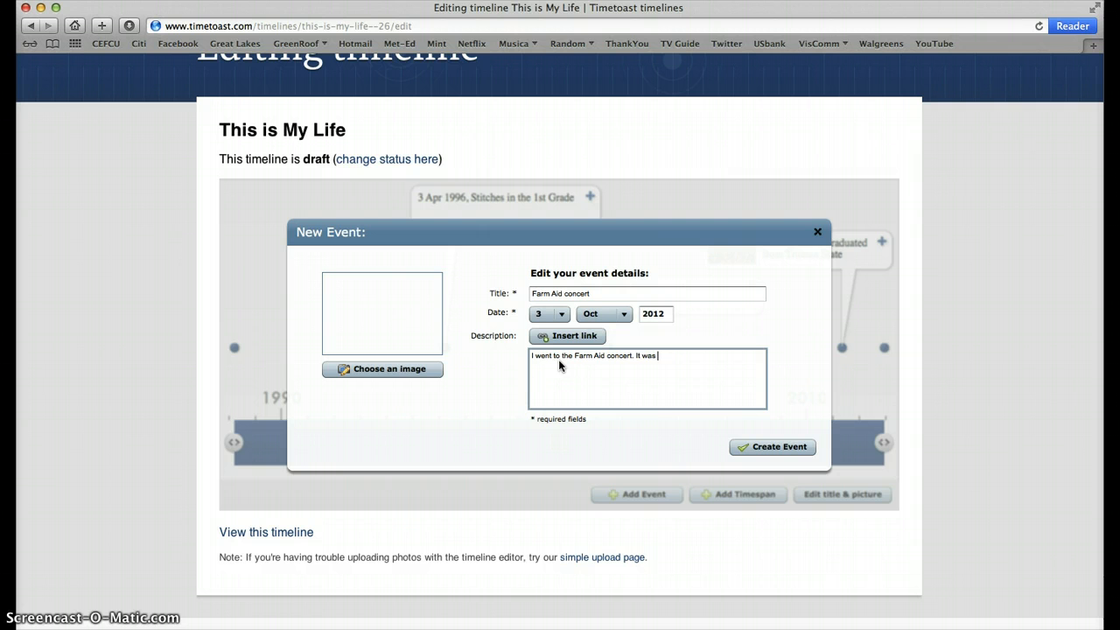
type(".")
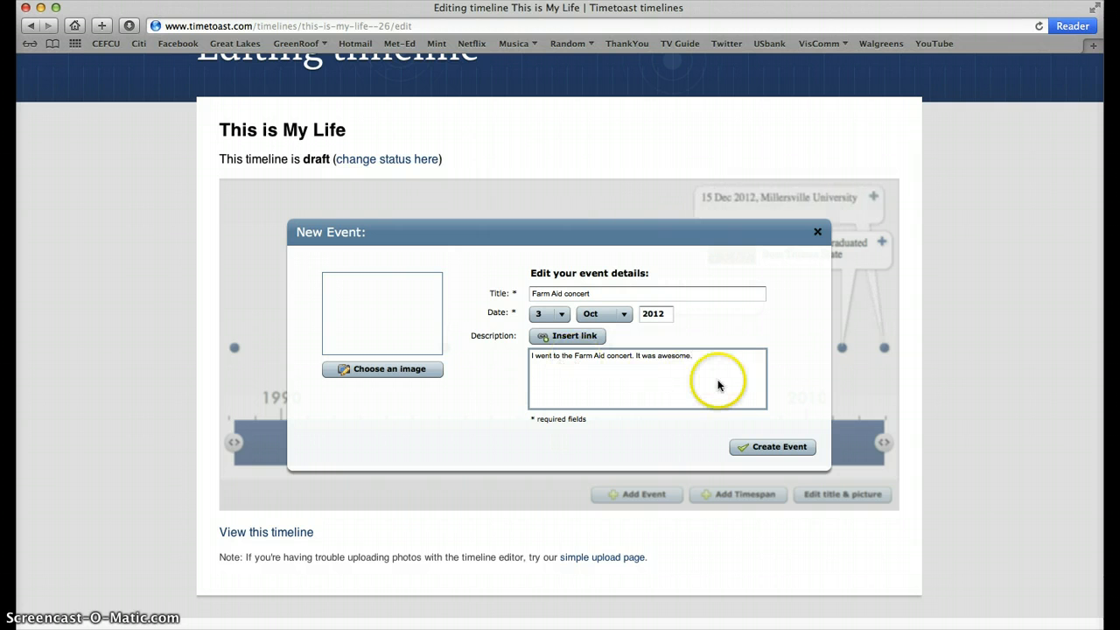
left_click(570, 338)
left_click(532, 334)
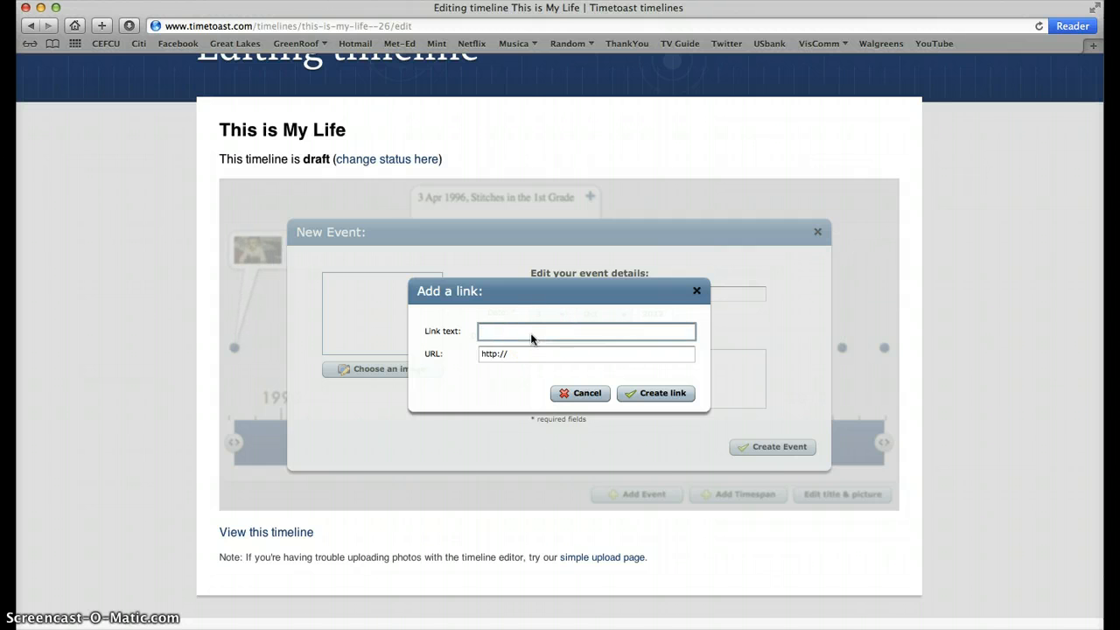
key("Tab")
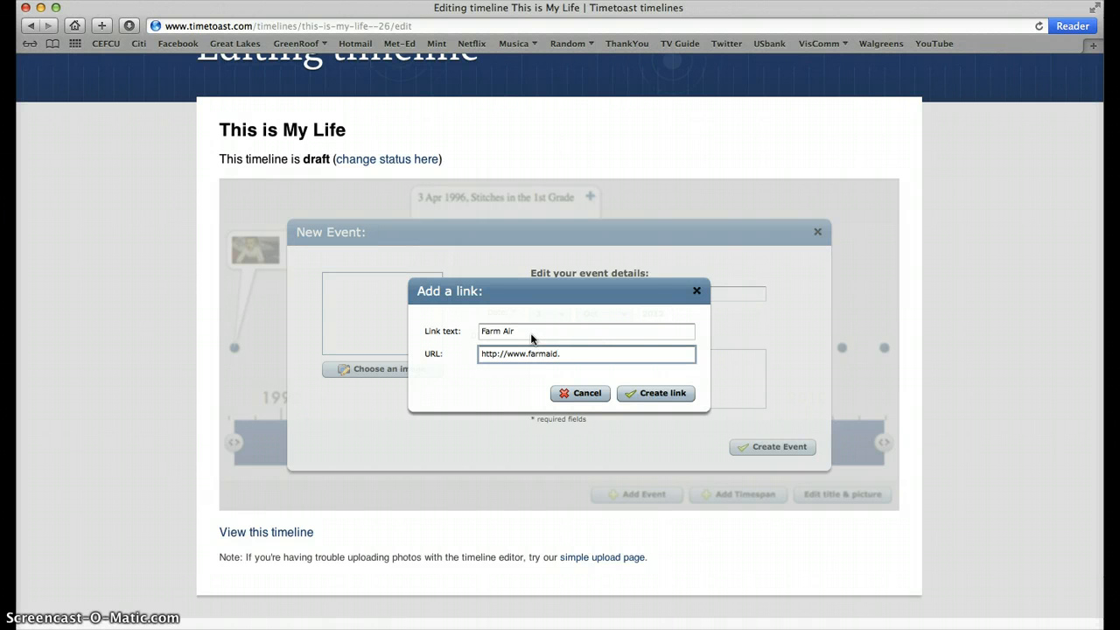
left_click(656, 393)
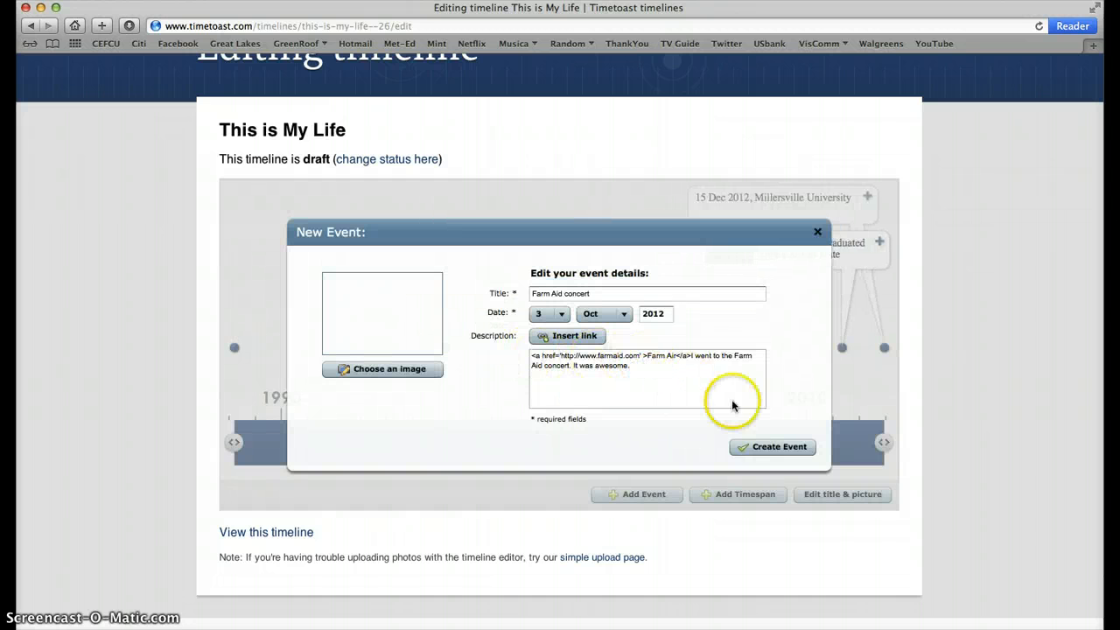
Try to upload DSC05121.JPG from the photos folder on the desktop as the event's image.
left_click(378, 370)
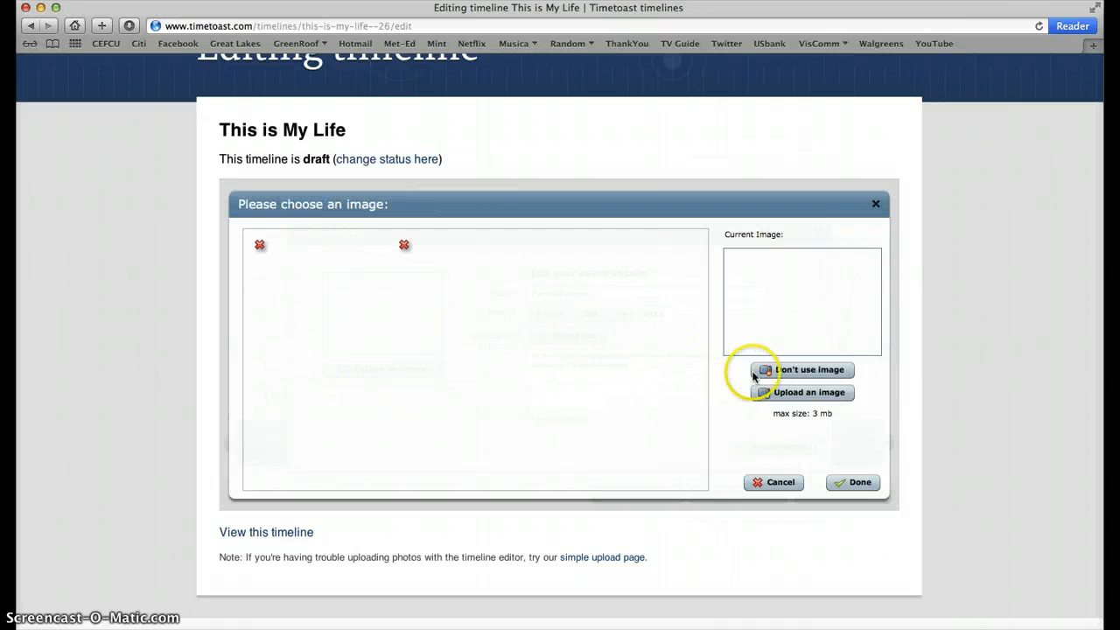
left_click(805, 399)
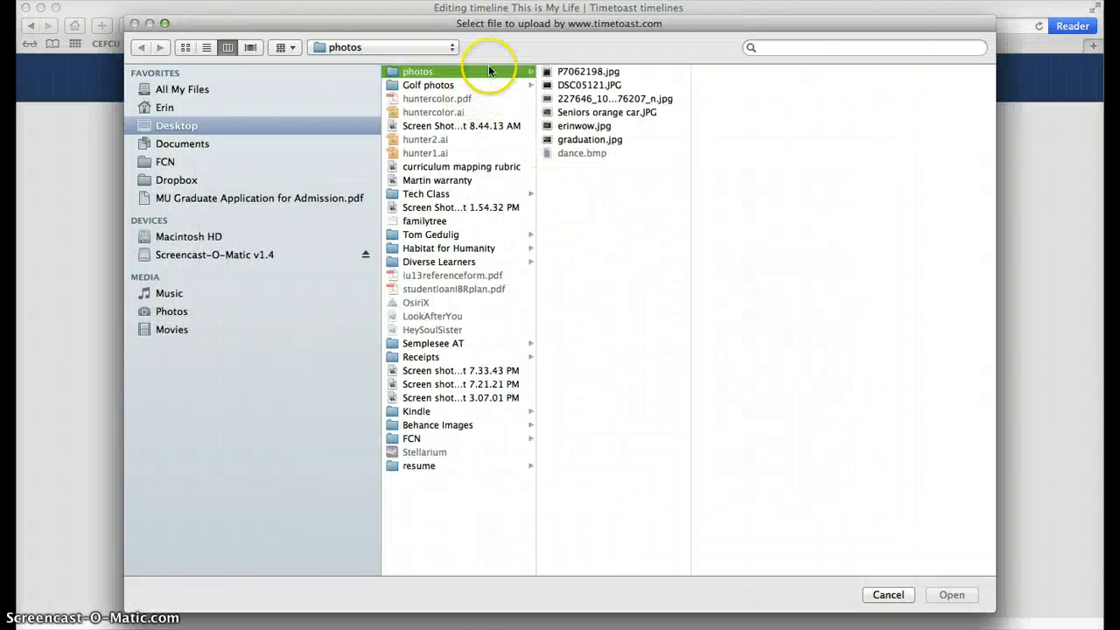
left_click(598, 68)
left_click(599, 85)
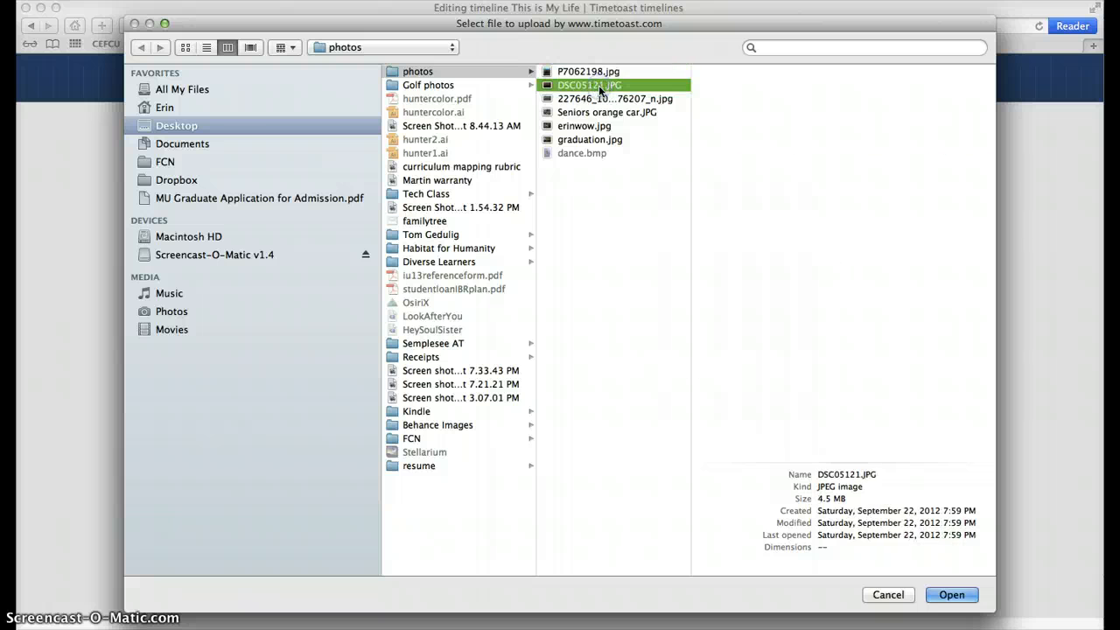
left_click(955, 594)
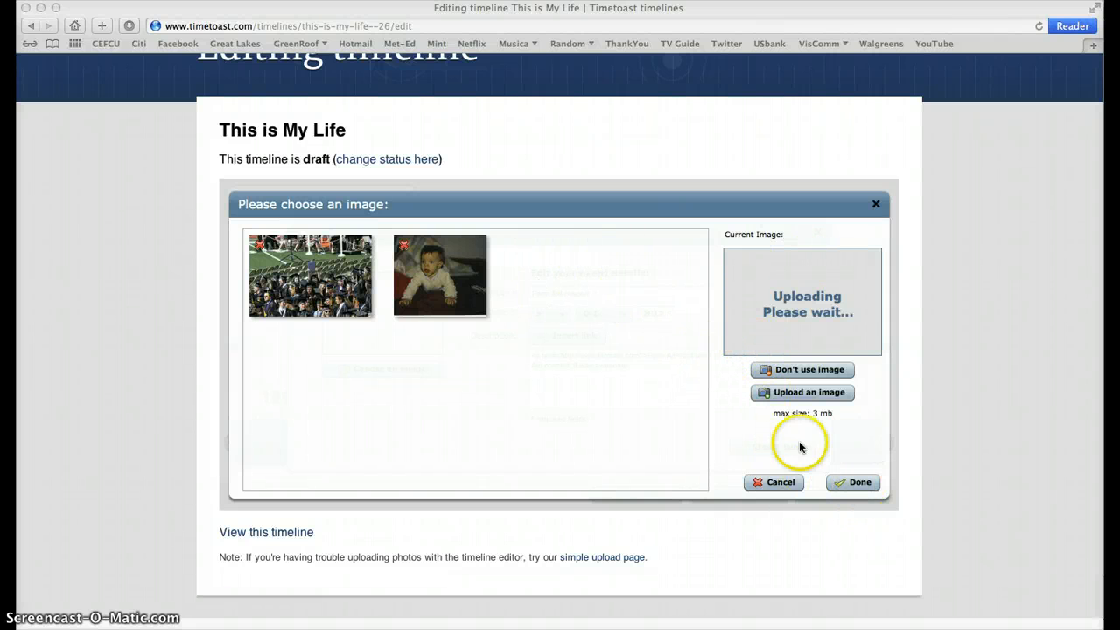
left_click(858, 484)
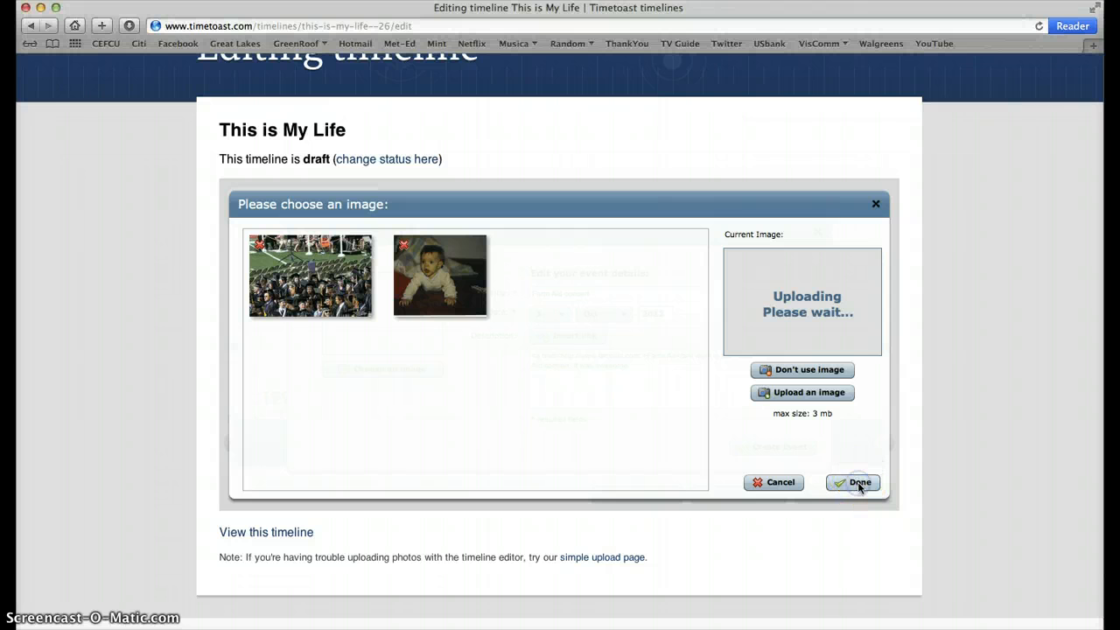
left_click(858, 483)
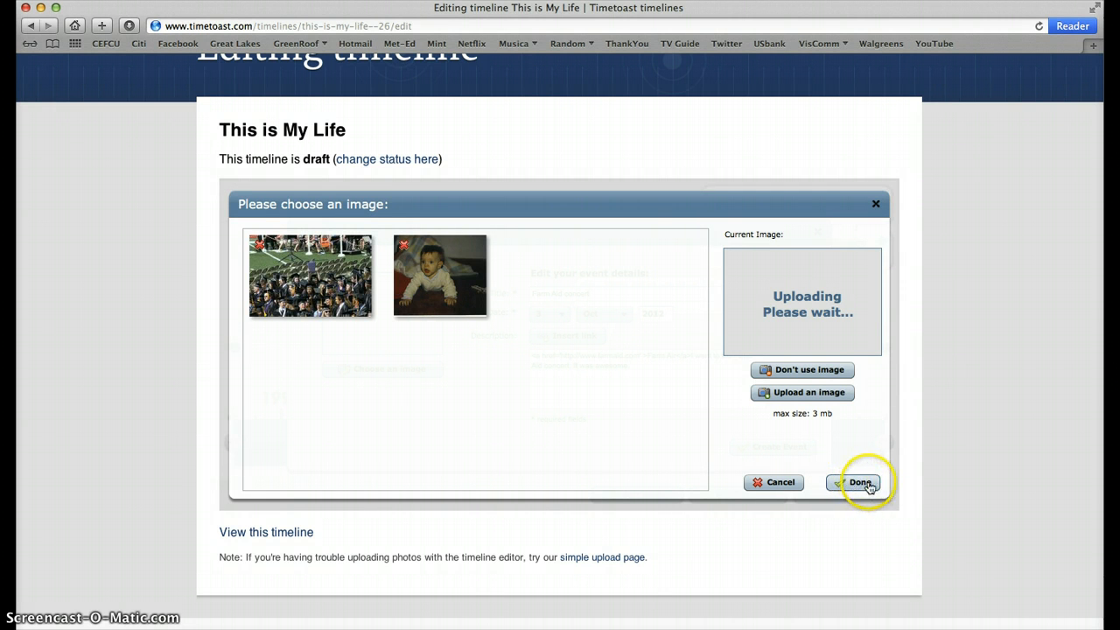
left_click(865, 483)
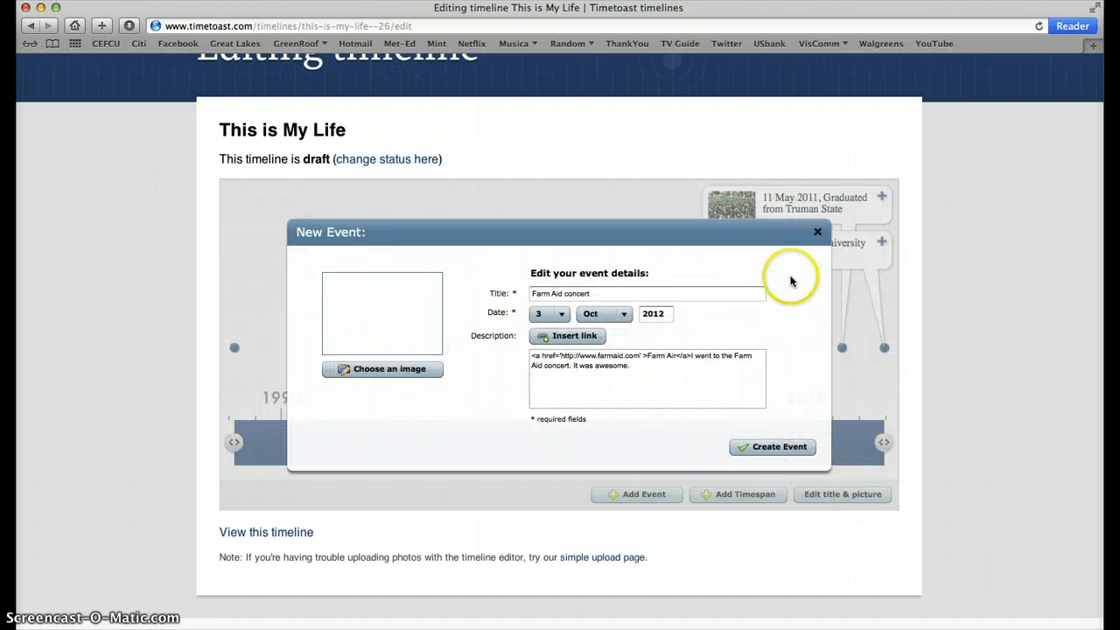
Create the Farm Aid concert event on the This is My Life timeline.
left_click(793, 450)
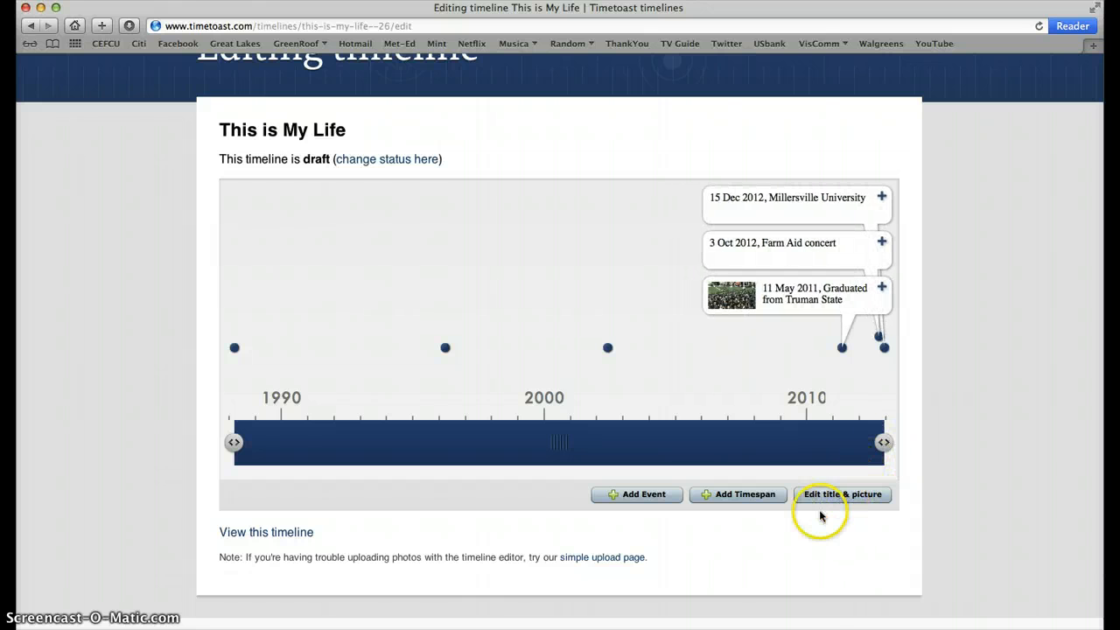
scroll(807, 523, "down", 2)
scroll(808, 527, "up", 2)
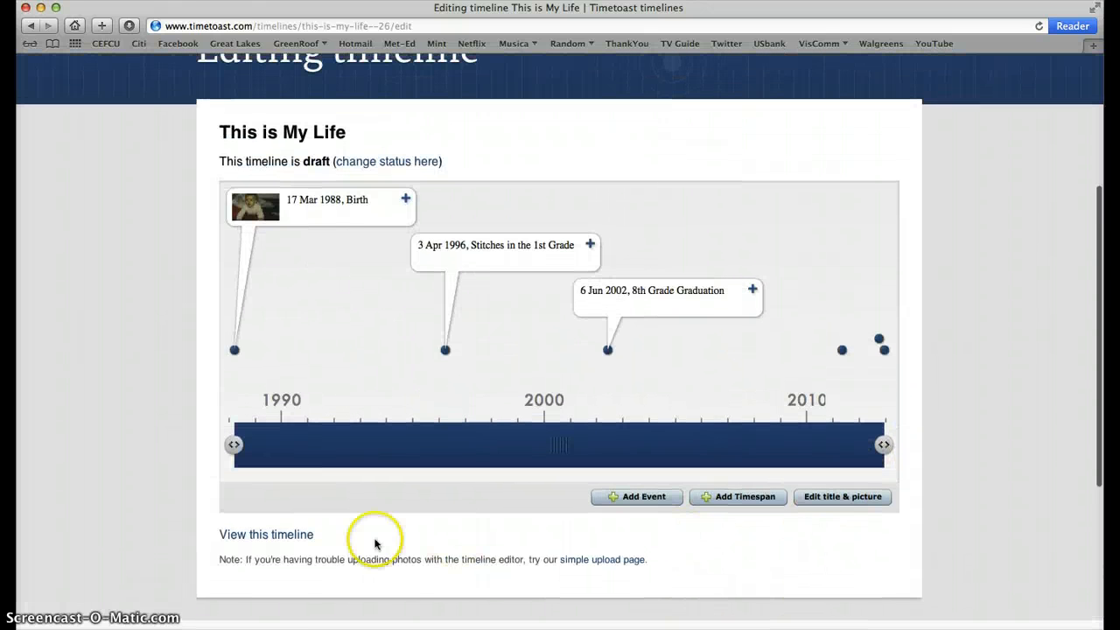
View the finished This is My Life timeline and open the Farm Aid concert event's details.
left_click(269, 536)
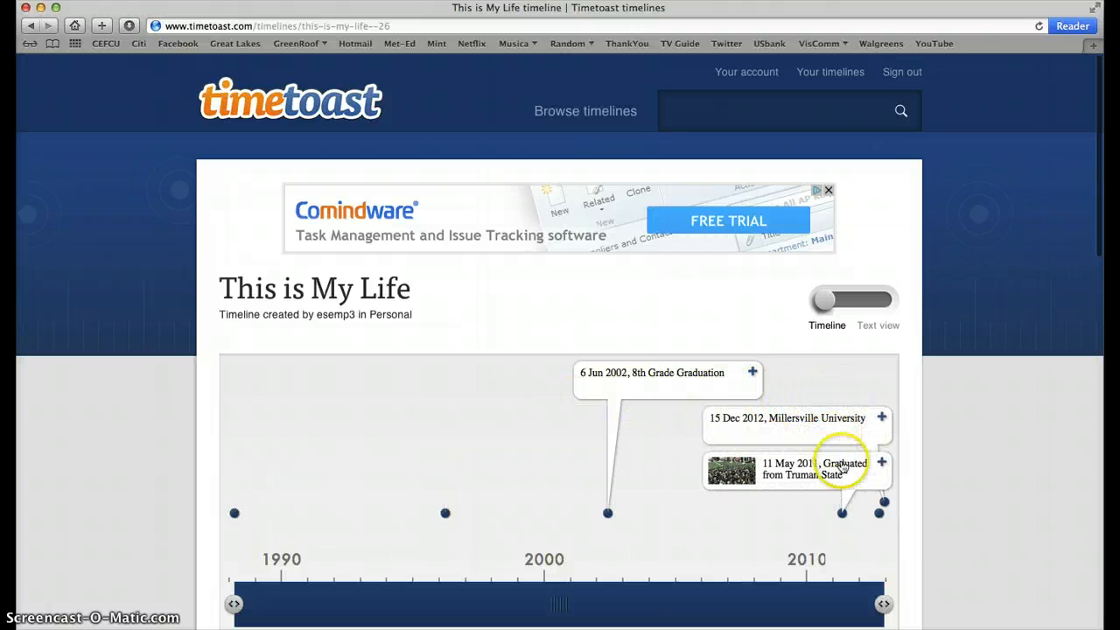
left_click(879, 516)
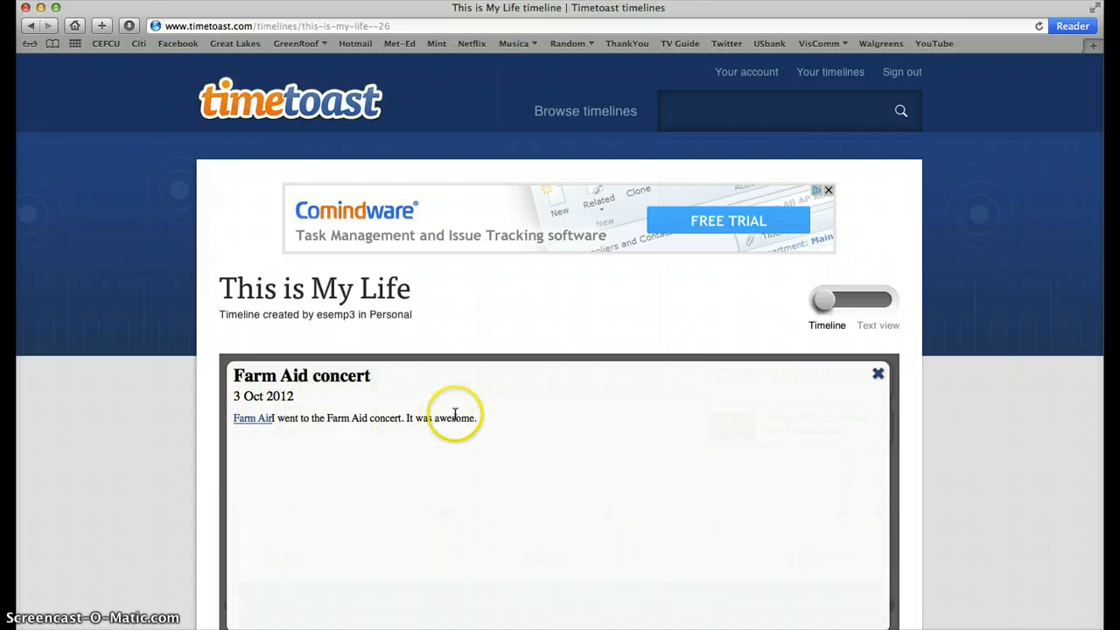
Close the Farm Aid concert event's details and look over the sharing and comment areas below the timeline.
left_click(878, 374)
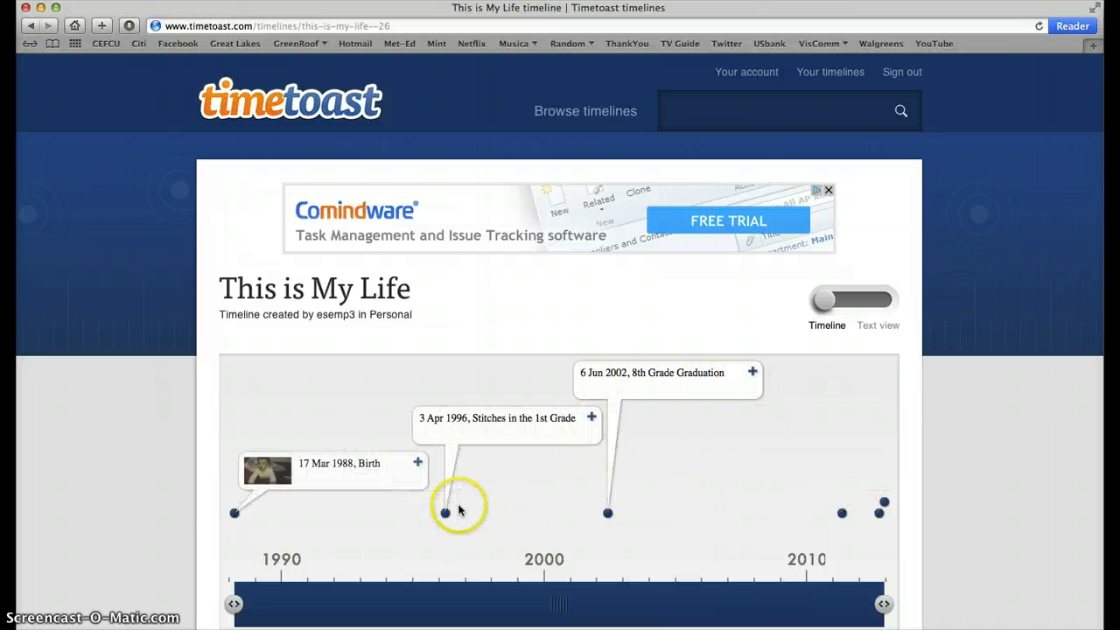
scroll(200, 487, "down", 5)
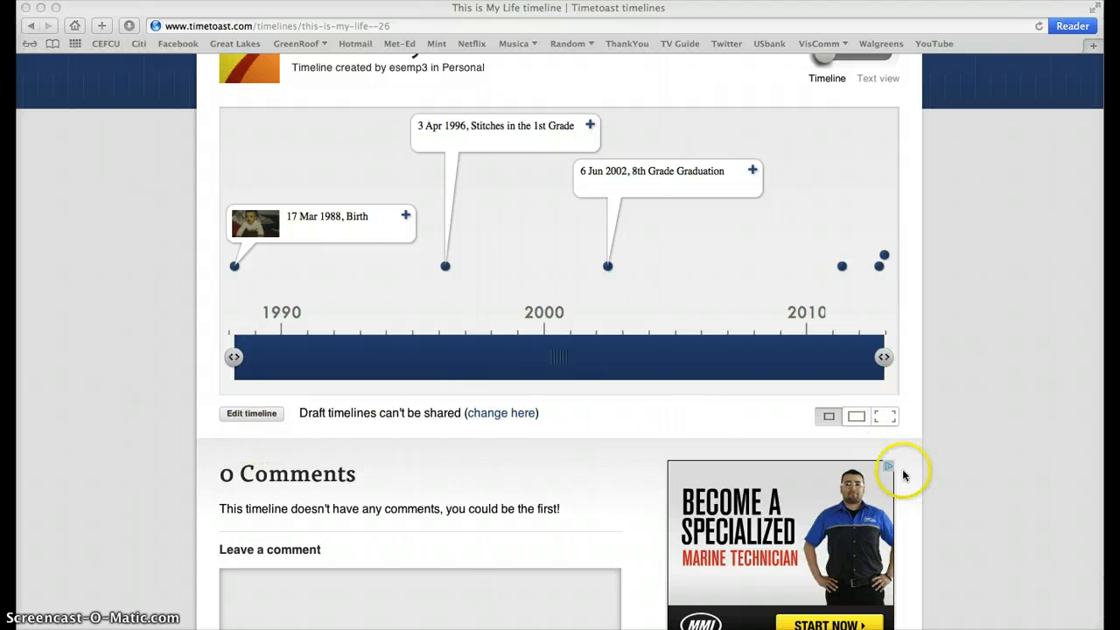
scroll(913, 487, "down", 3)
scroll(913, 487, "up", 5)
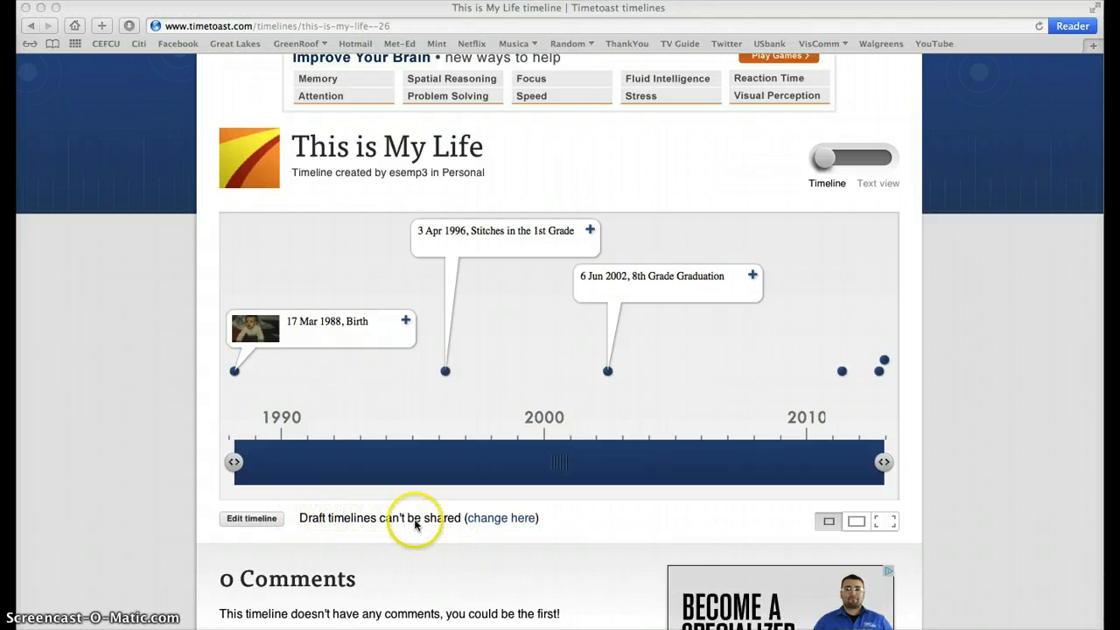
Change the This is My Life timeline's visibility to Public so that it can be shared.
left_click(516, 539)
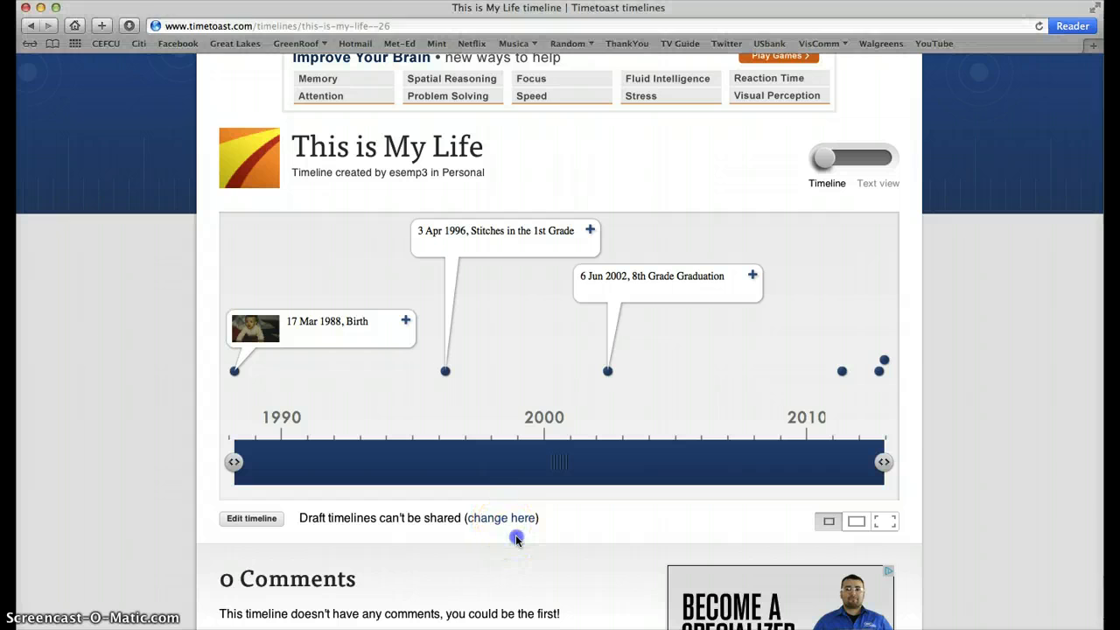
left_click(502, 519)
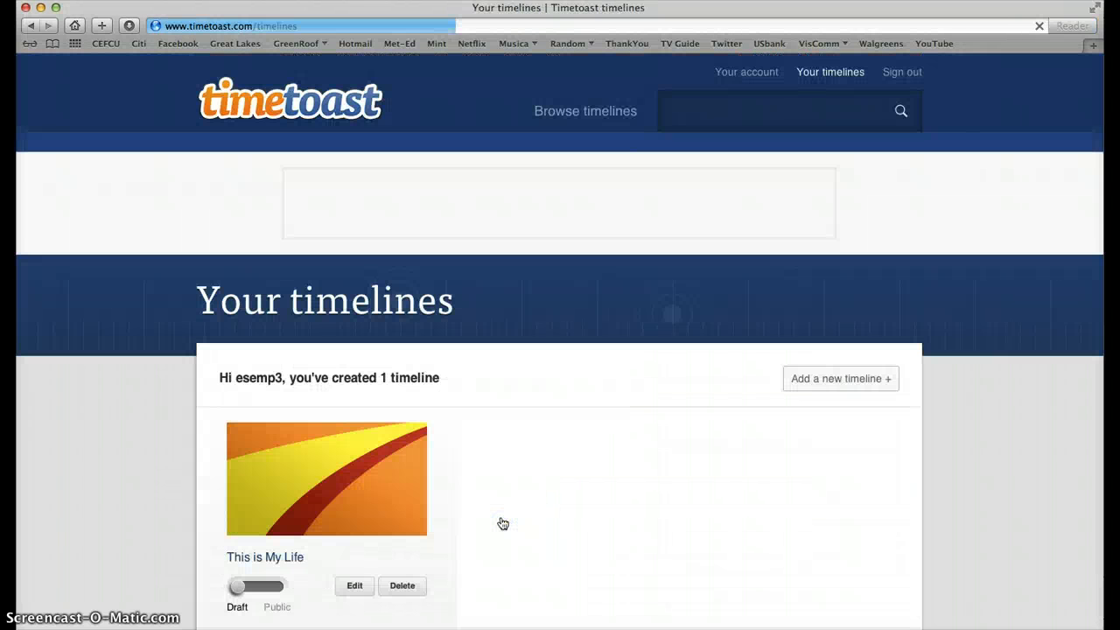
scroll(501, 523, "down", 5)
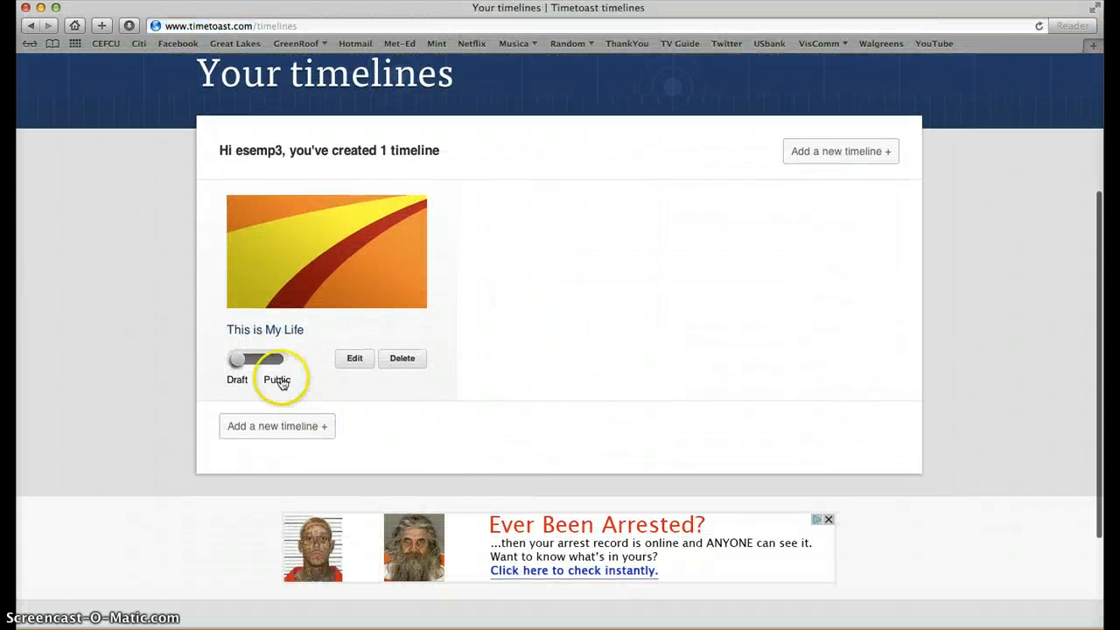
left_click(280, 363)
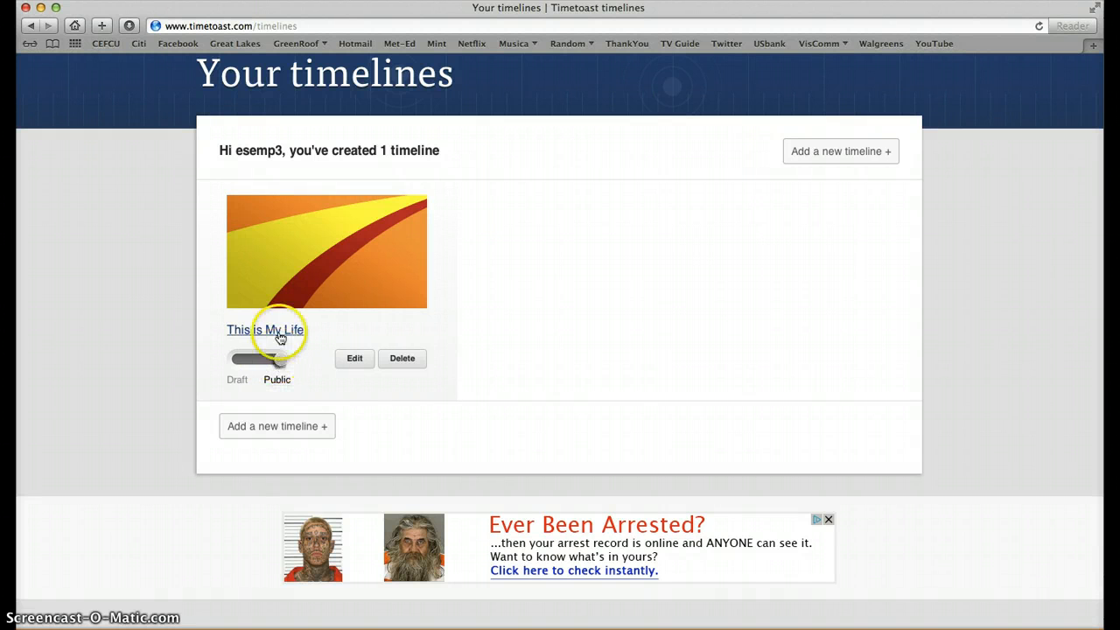
Reopen the This is My Life timeline, view its direct link and embed code, and close the sharing details.
left_click(278, 331)
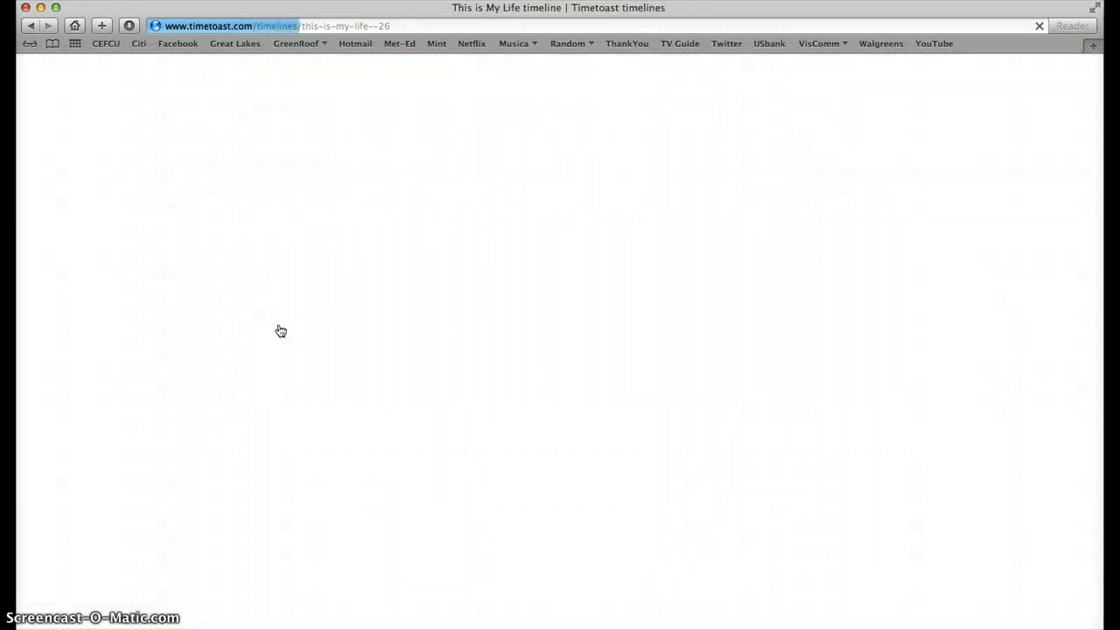
scroll(688, 446, "down", 5)
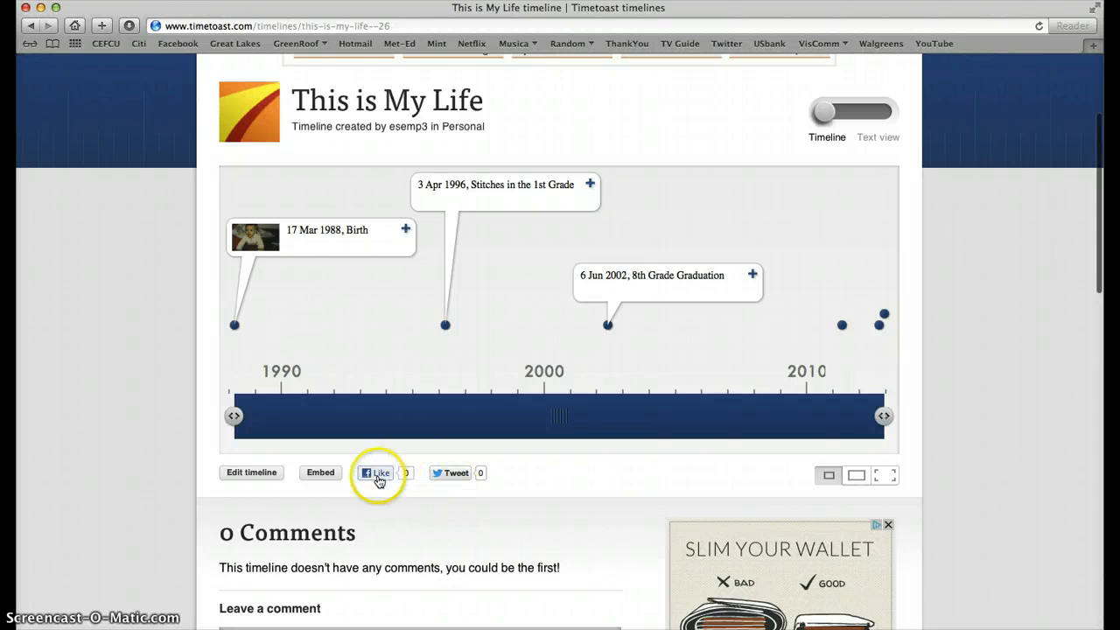
left_click(320, 474)
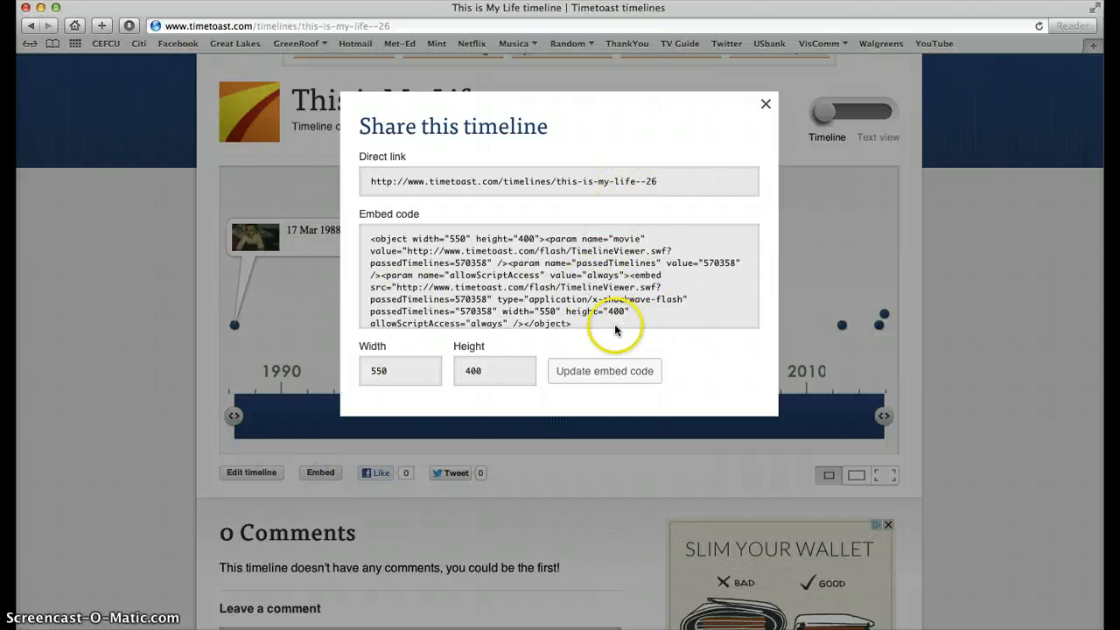
scroll(615, 330, "down", 2)
scroll(574, 286, "up", 2)
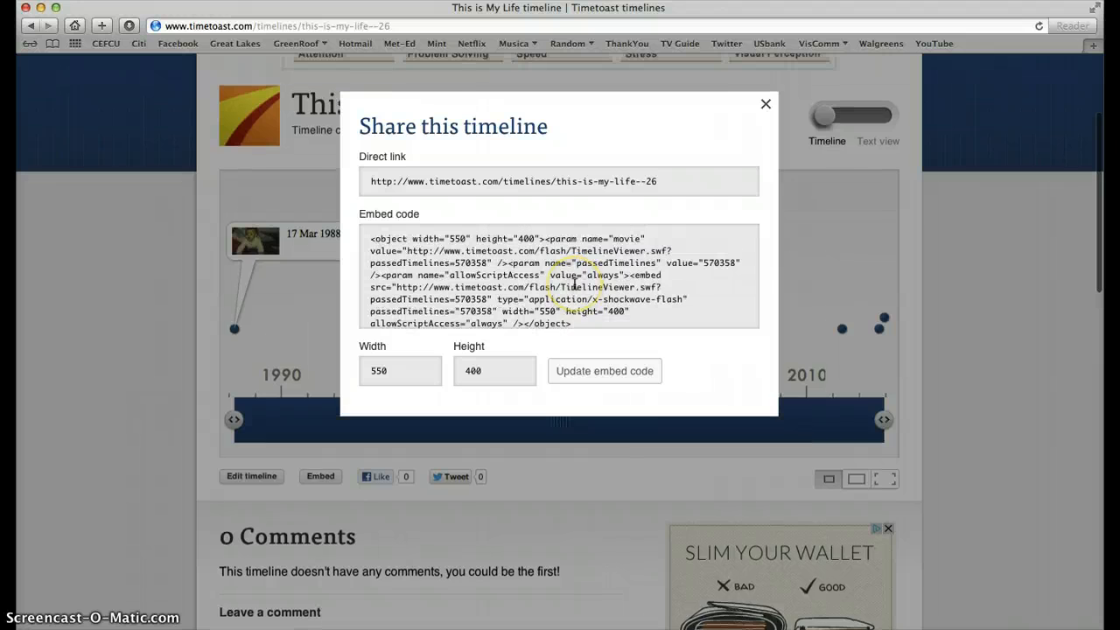
left_click(765, 104)
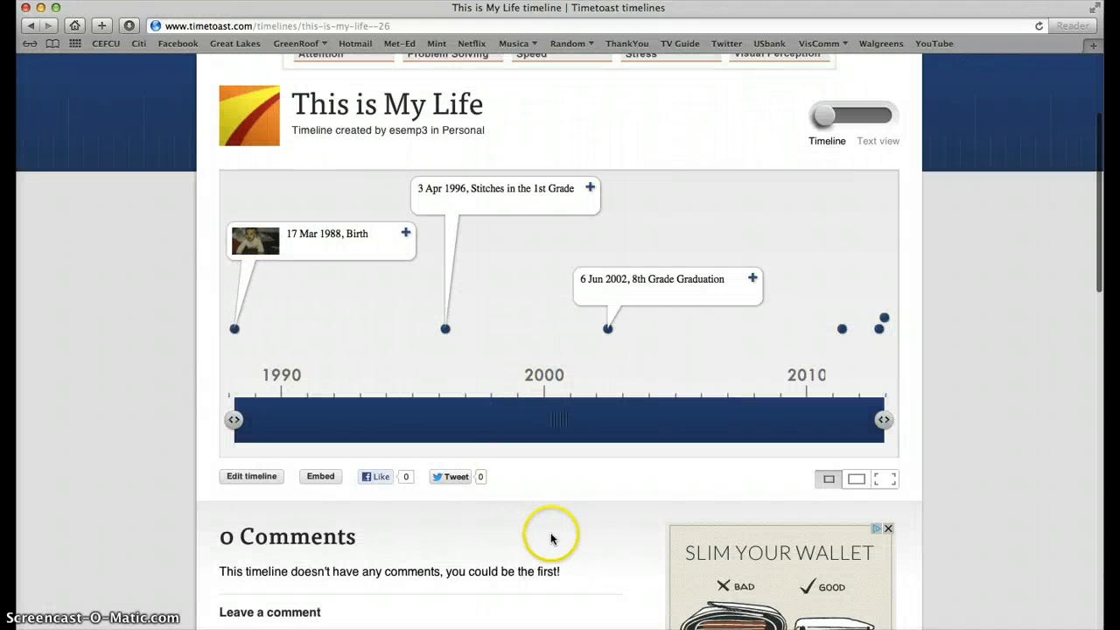
scroll(577, 564, "down", 3)
scroll(576, 564, "up", 3)
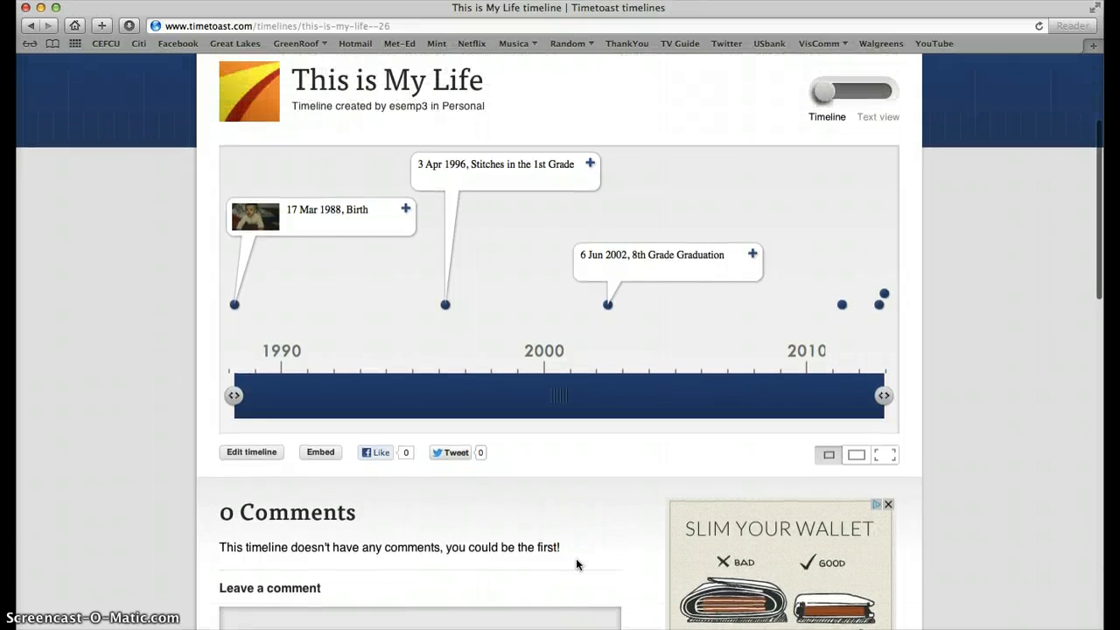